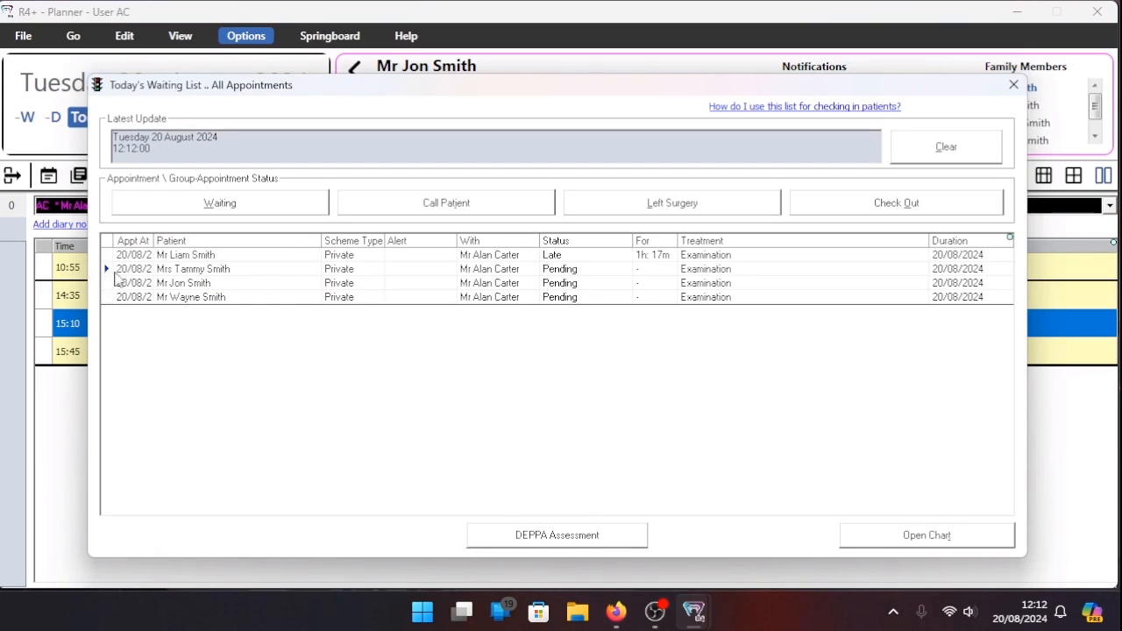
# Step: Mark the patients of the 14:35 and 10:55 appointments as Waiting in today's waiting list, and close the list
pyautogui.click(255, 206)
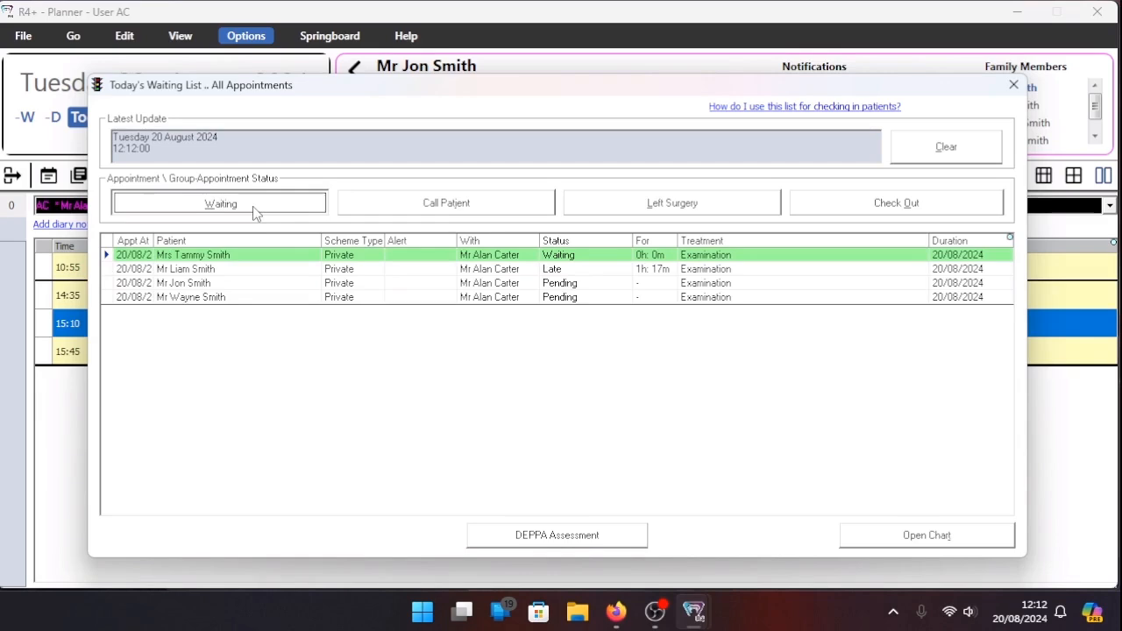
pyautogui.click(211, 272)
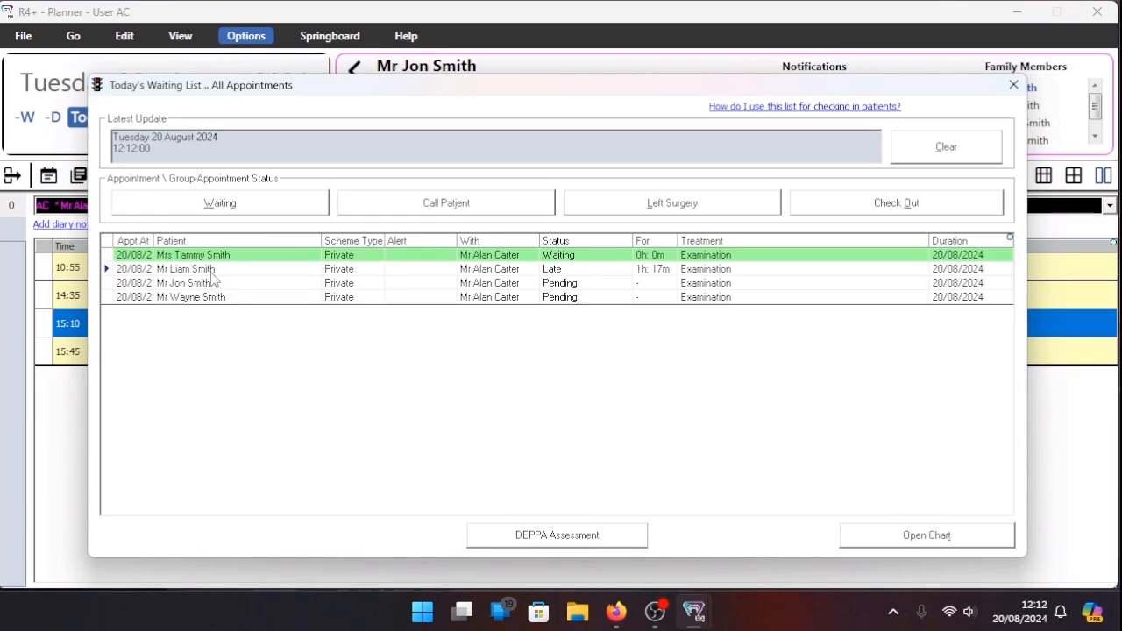
pyautogui.click(243, 207)
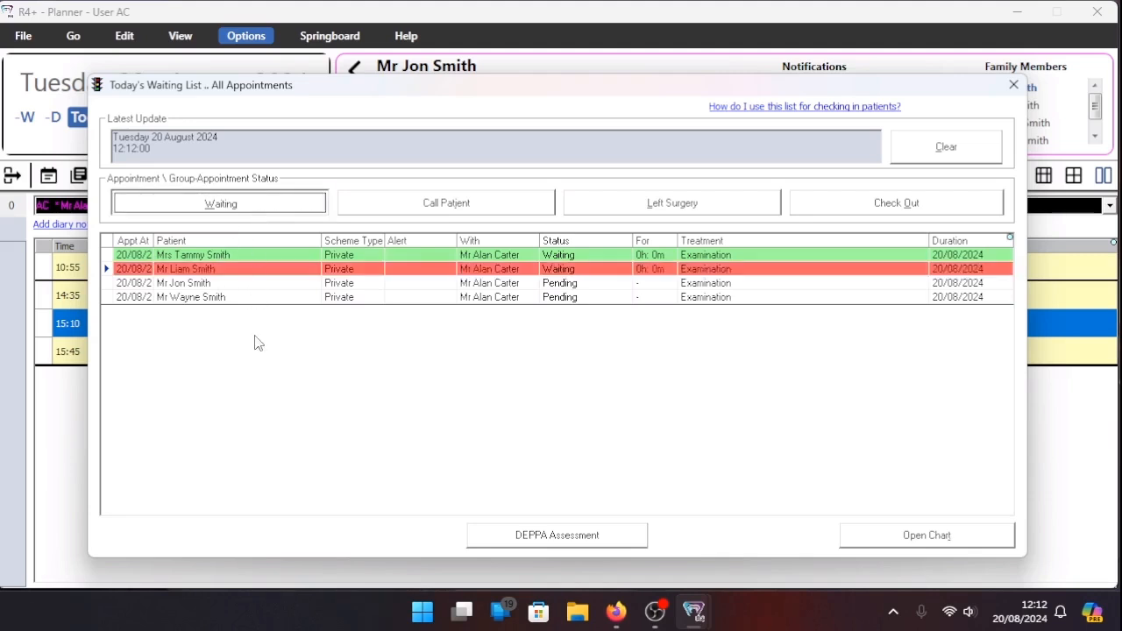
pyautogui.click(1014, 85)
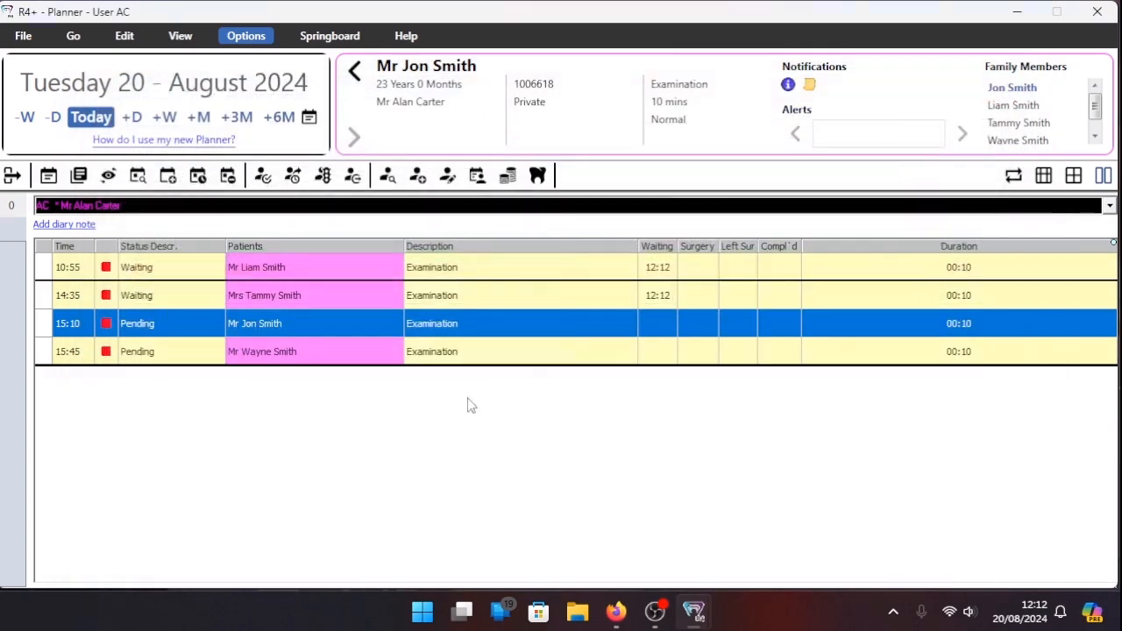
# Step: Move the 15:10 examination appointment in the planner to its next stage
pyautogui.rightClick(248, 329)
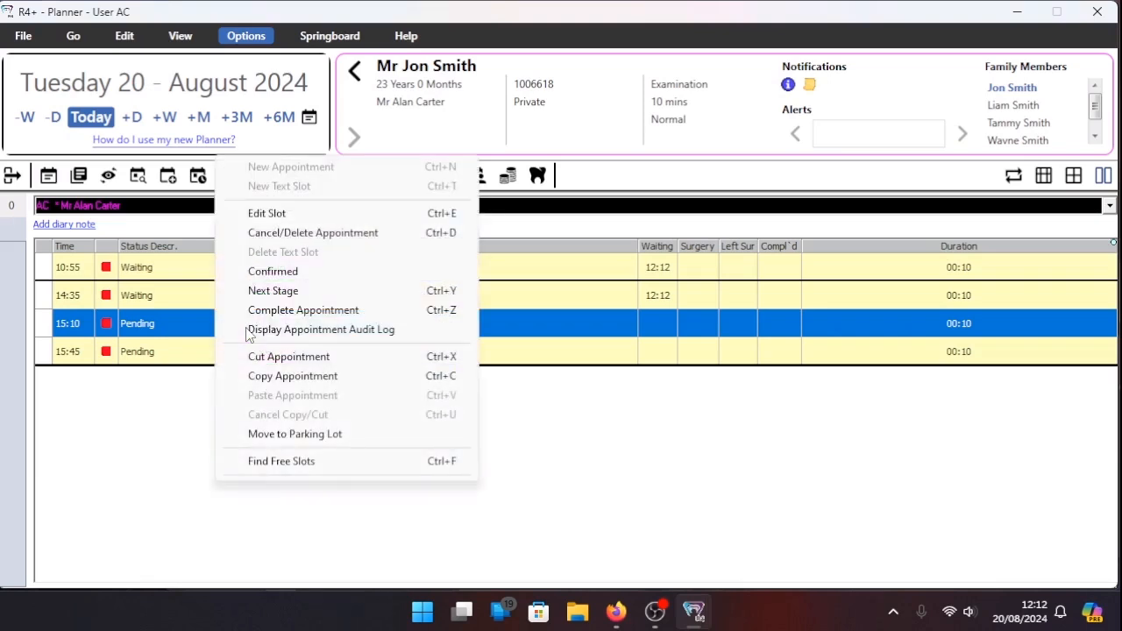
pyautogui.click(383, 294)
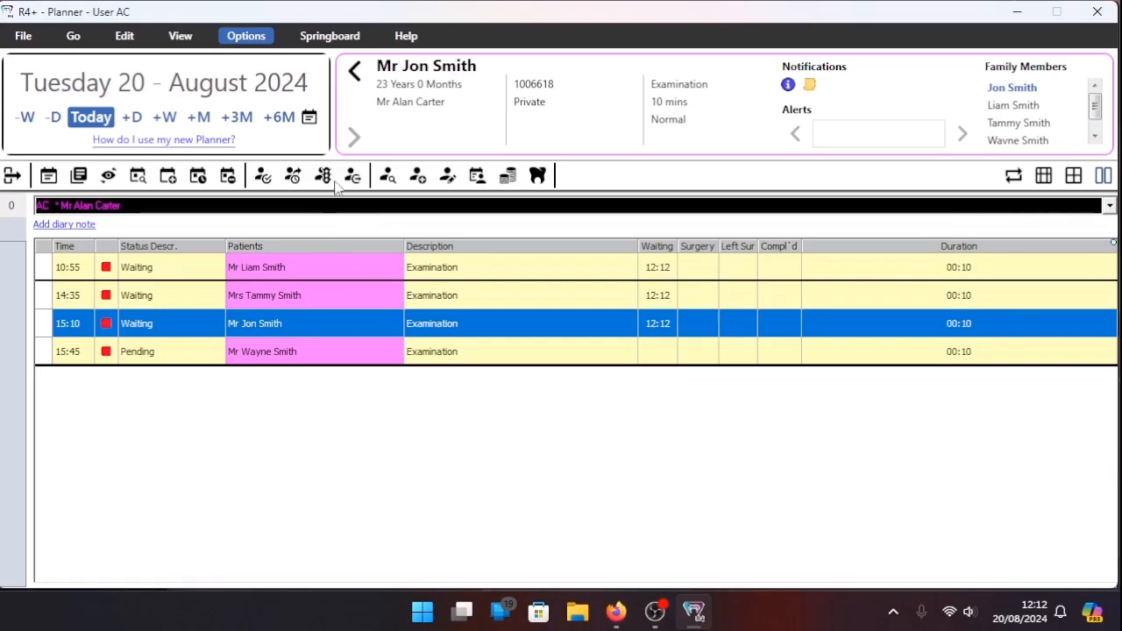
# Step: Call the waiting 14:35 patient into surgery from today's waiting list and open their chart without creating a plan
pyautogui.click(325, 177)
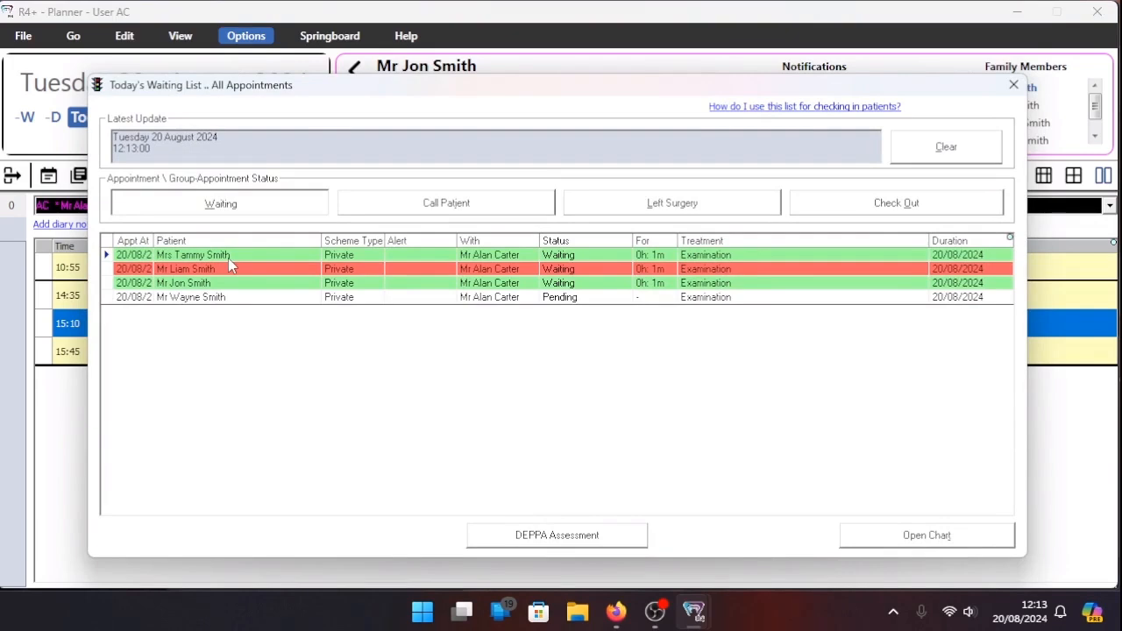
pyautogui.click(489, 211)
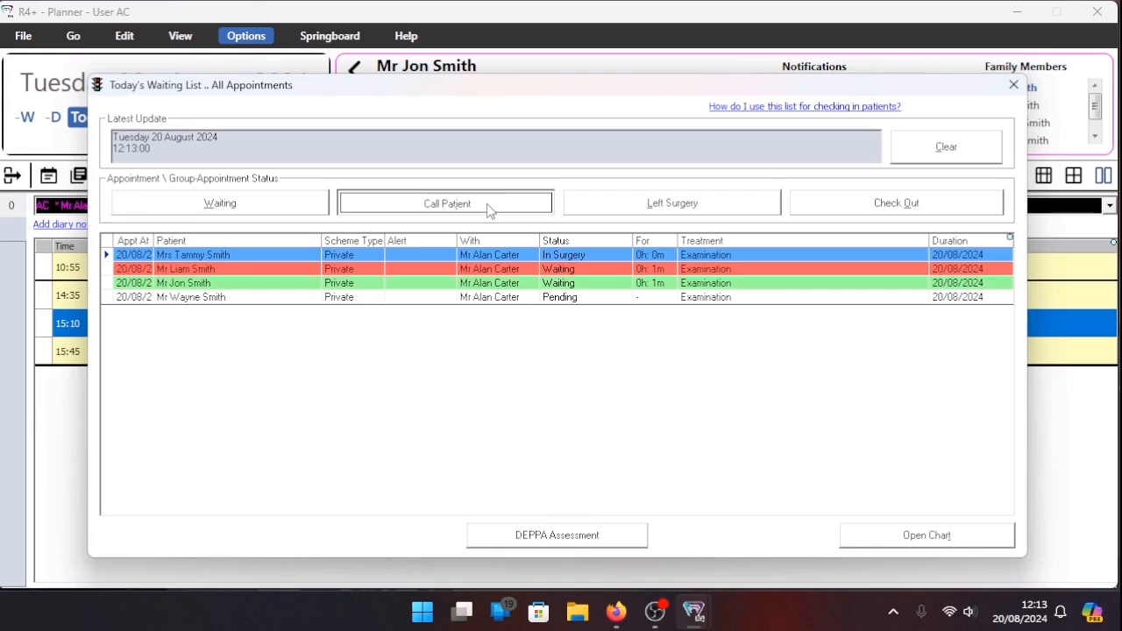
pyautogui.click(906, 544)
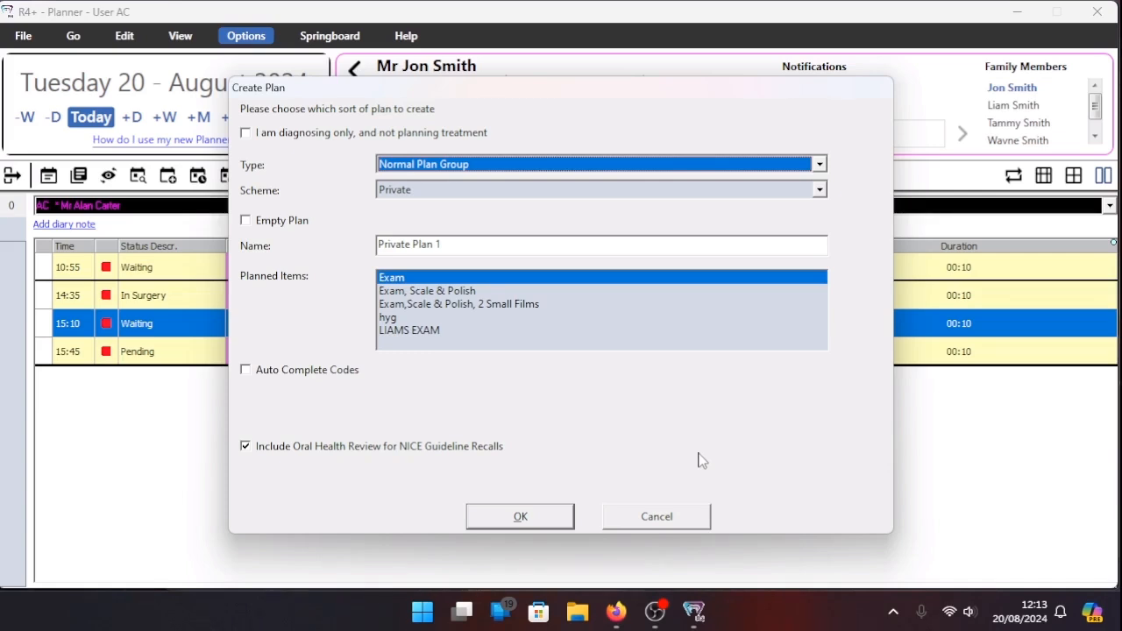
pyautogui.click(657, 516)
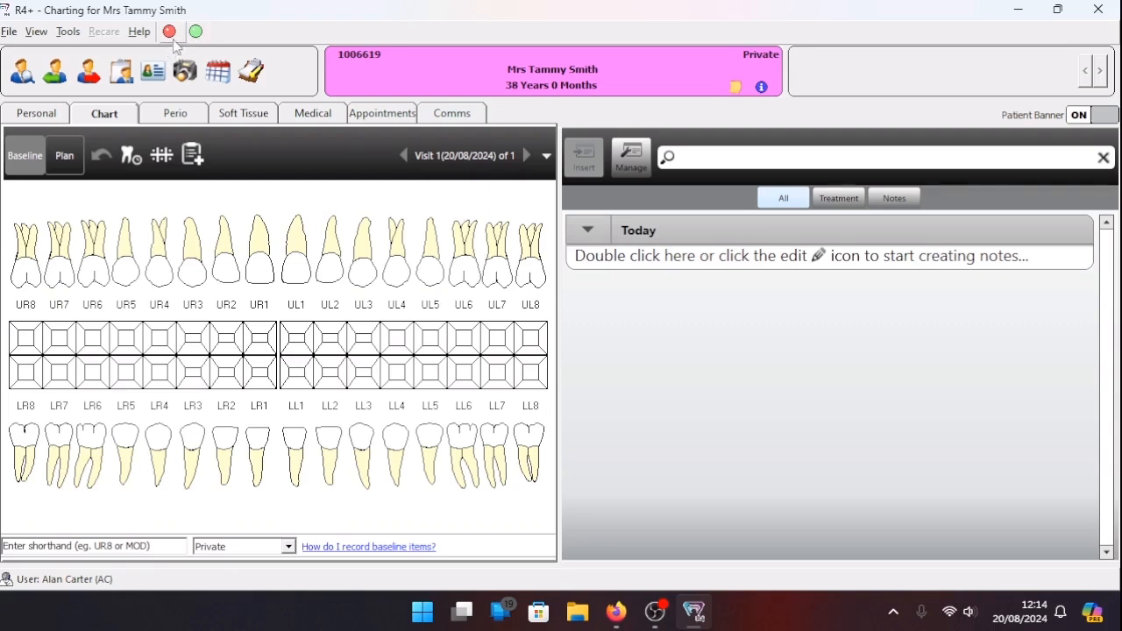
# Step: Bring up the waiting list from the chart, call the 10:55 patient into surgery and open that patient's chart
pyautogui.click(170, 33)
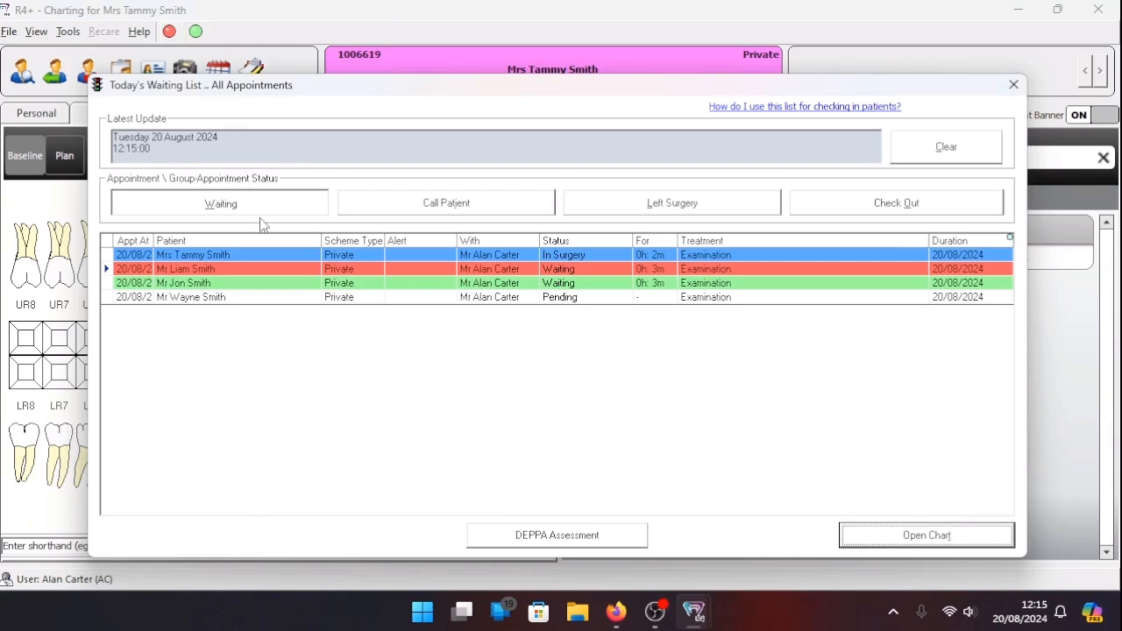
pyautogui.click(252, 273)
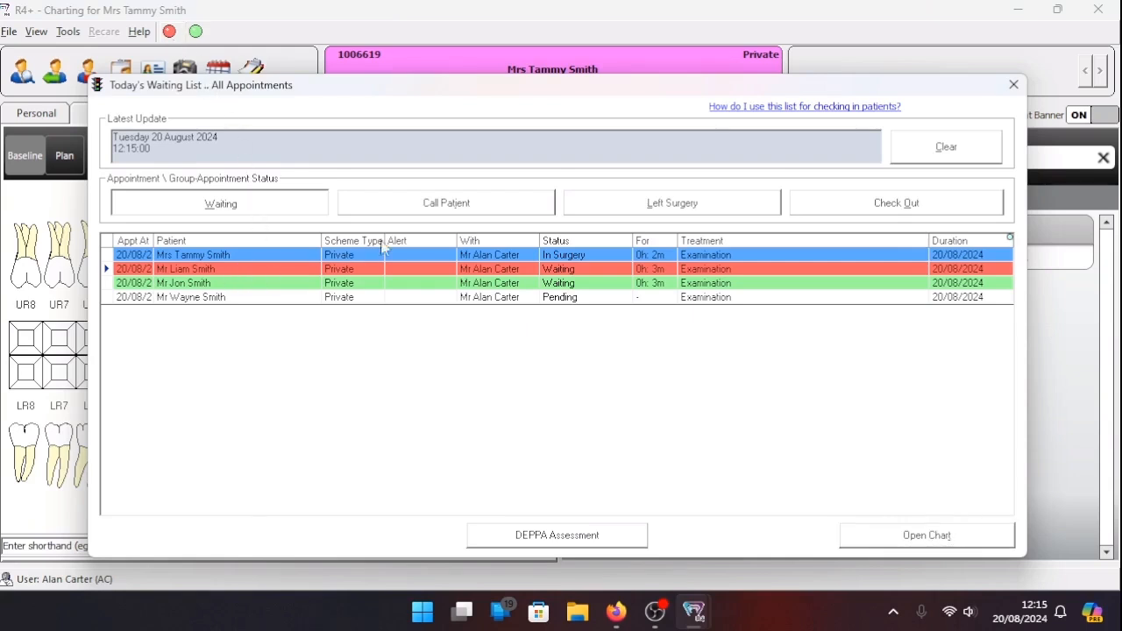
pyautogui.click(475, 207)
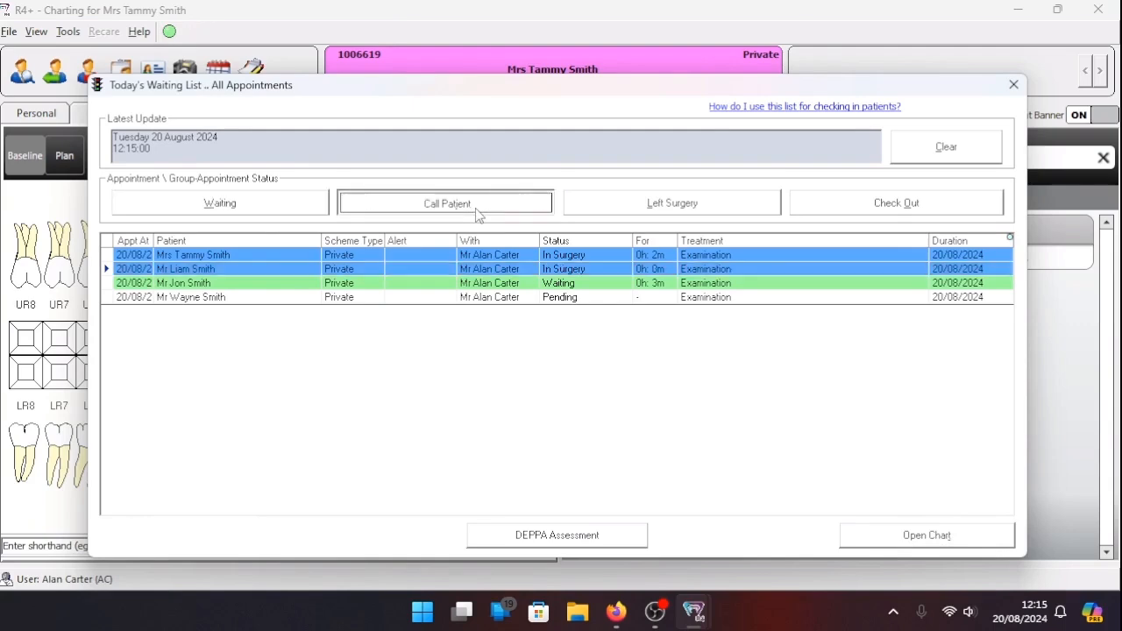
pyautogui.click(926, 538)
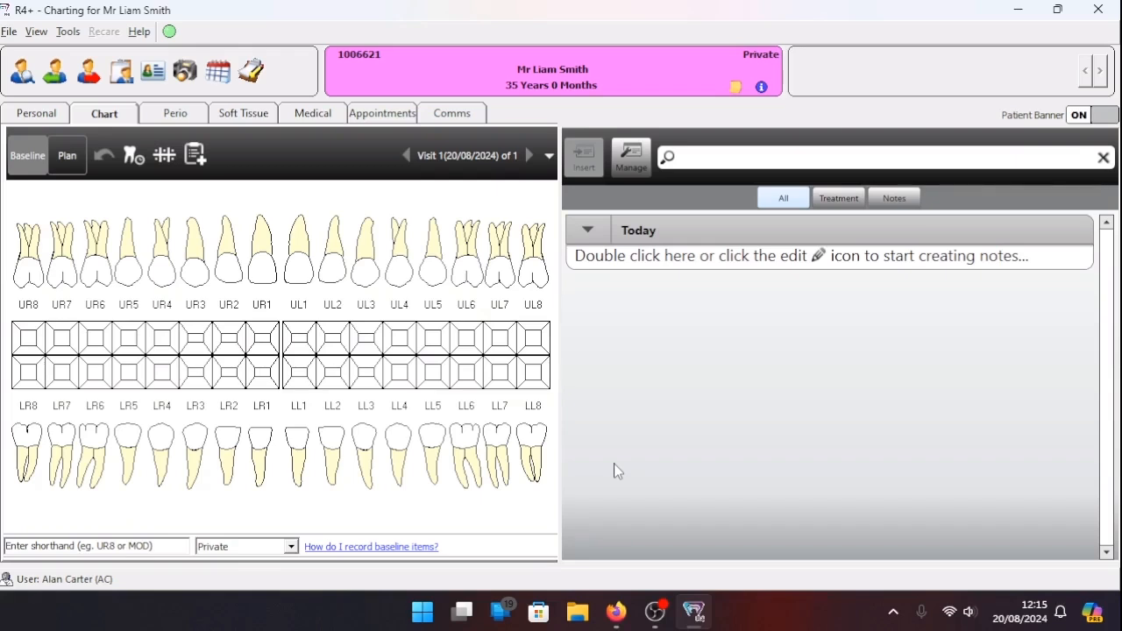
# Step: Mark the 14:35 patient as having left surgery from the waiting list, bringing up the check-out prompt
pyautogui.click(170, 32)
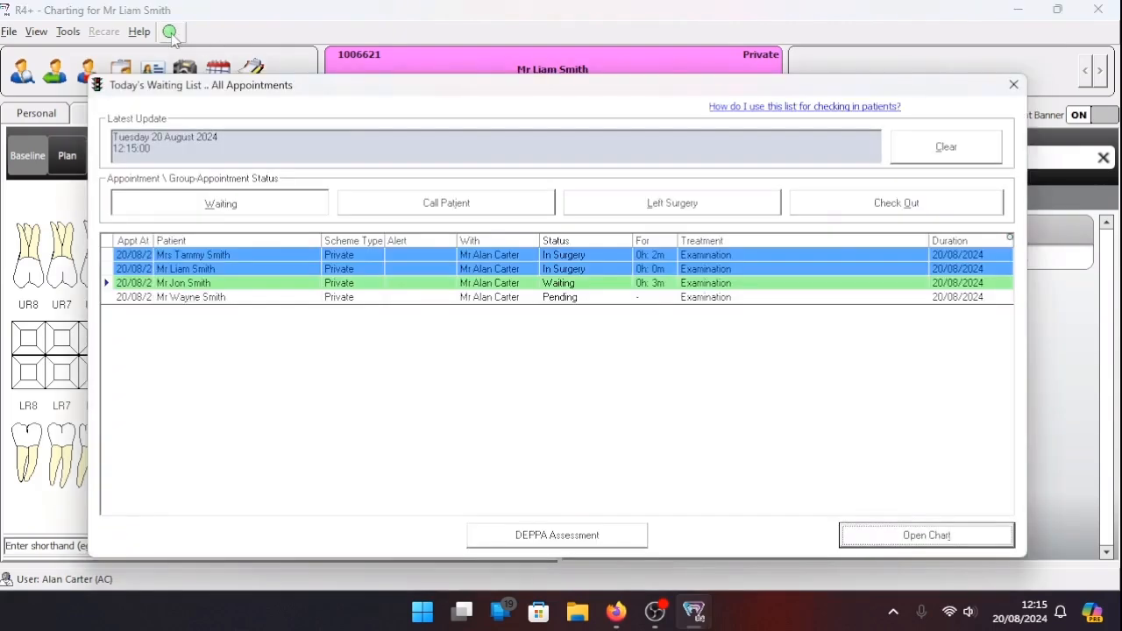
pyautogui.click(192, 256)
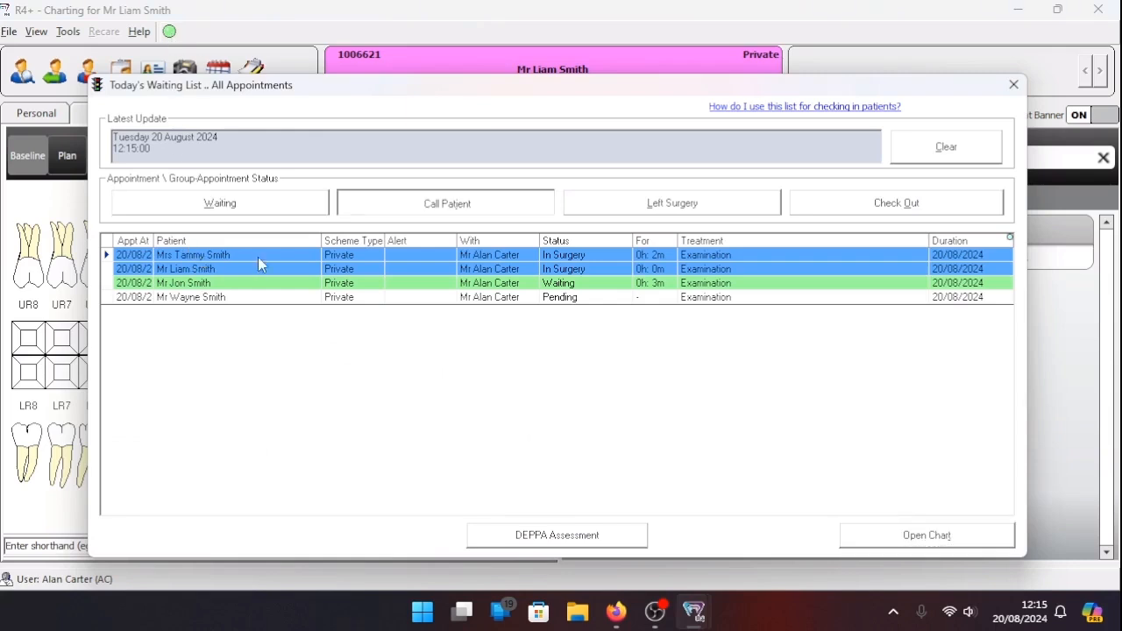
pyautogui.click(666, 203)
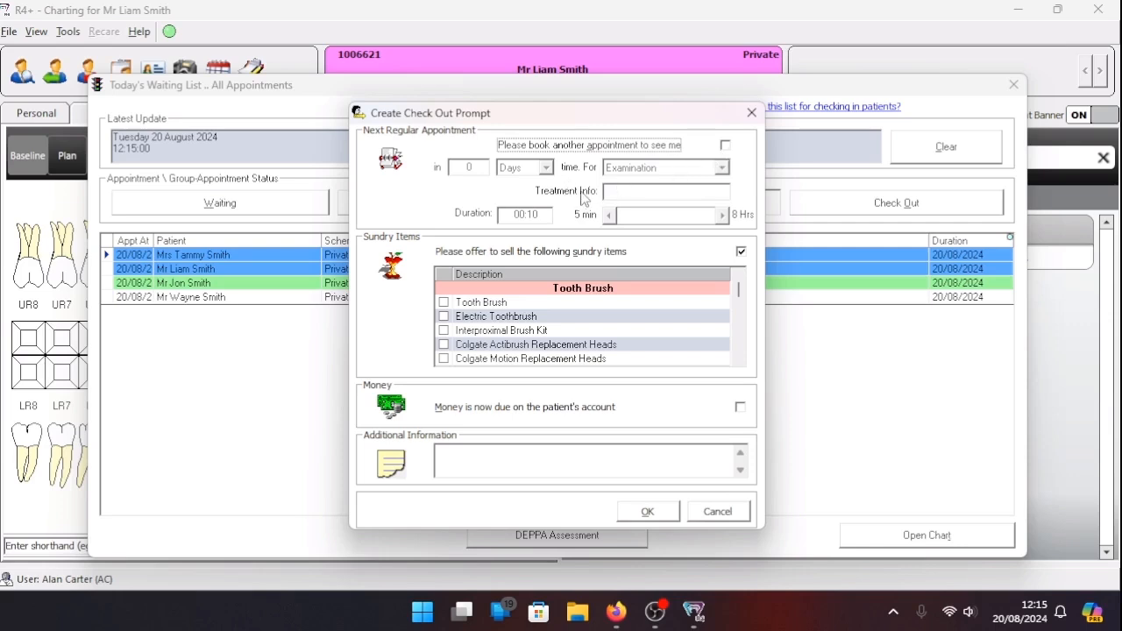
# Step: Request another appointment in the check-out prompt, in 7 Days time for a Filling
pyautogui.click(725, 146)
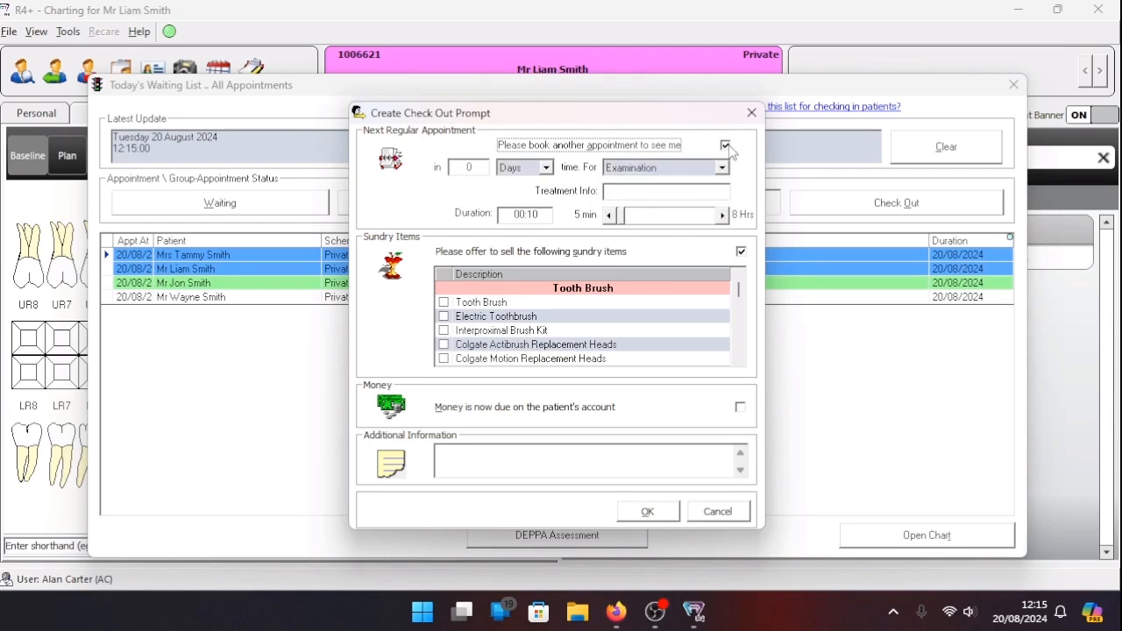
pyautogui.click(546, 169)
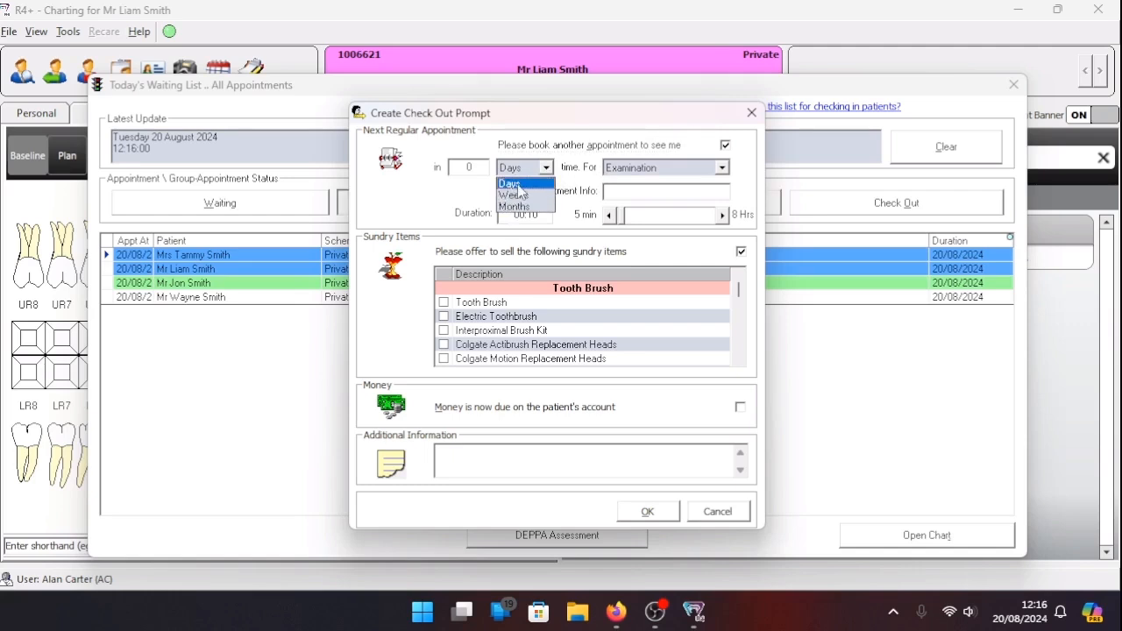
pyautogui.click(513, 184)
pyautogui.click(470, 167)
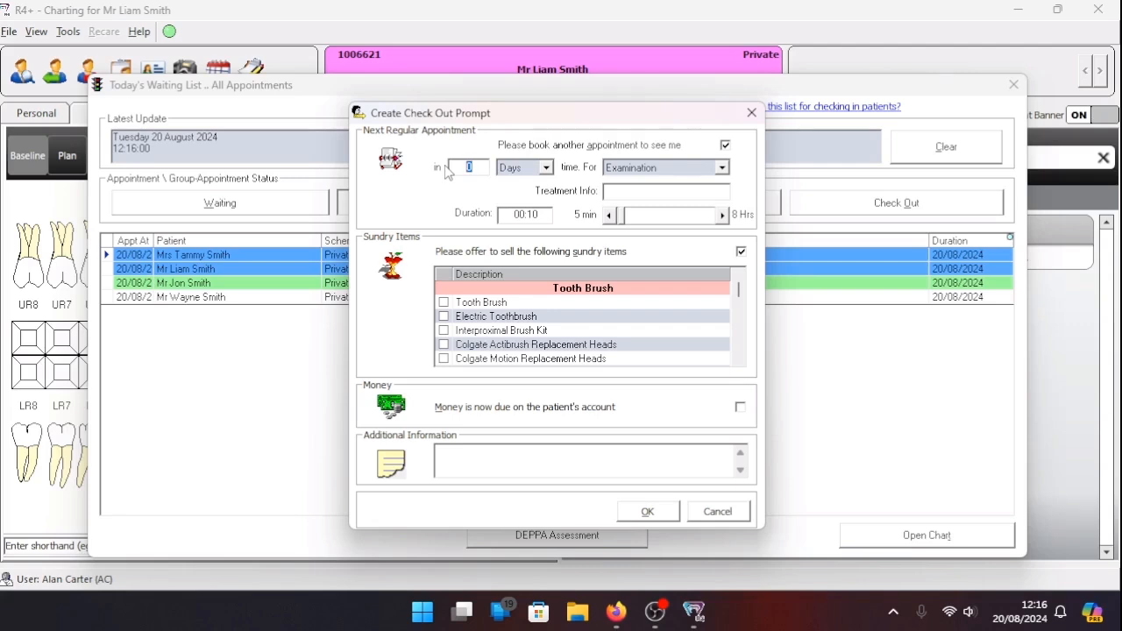
pyautogui.write('7')
pyautogui.click(722, 168)
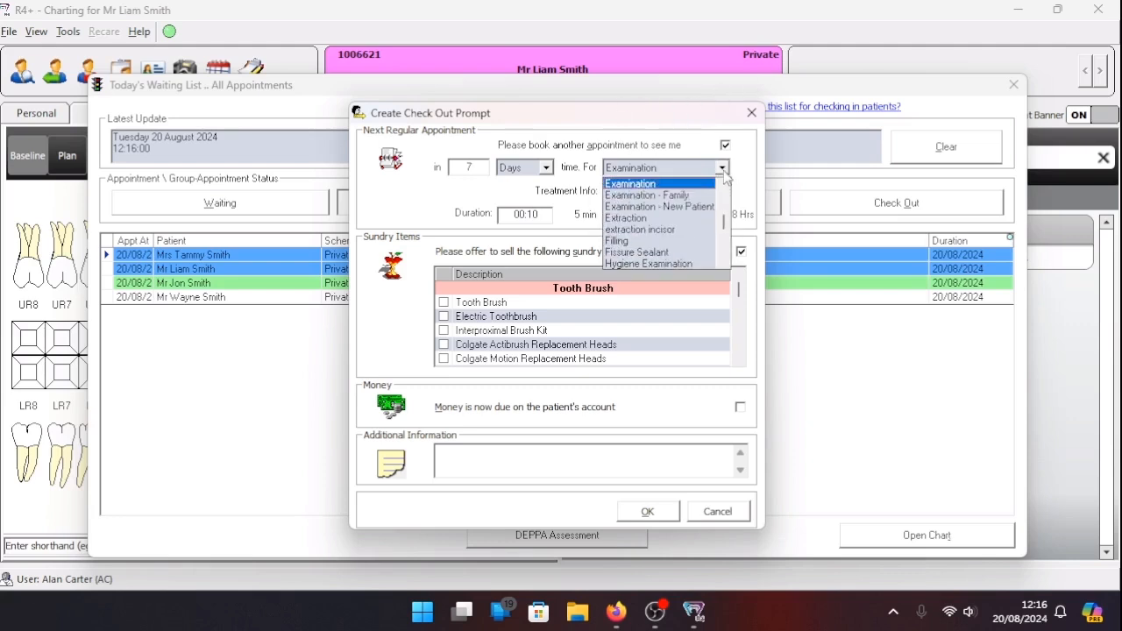
pyautogui.click(674, 242)
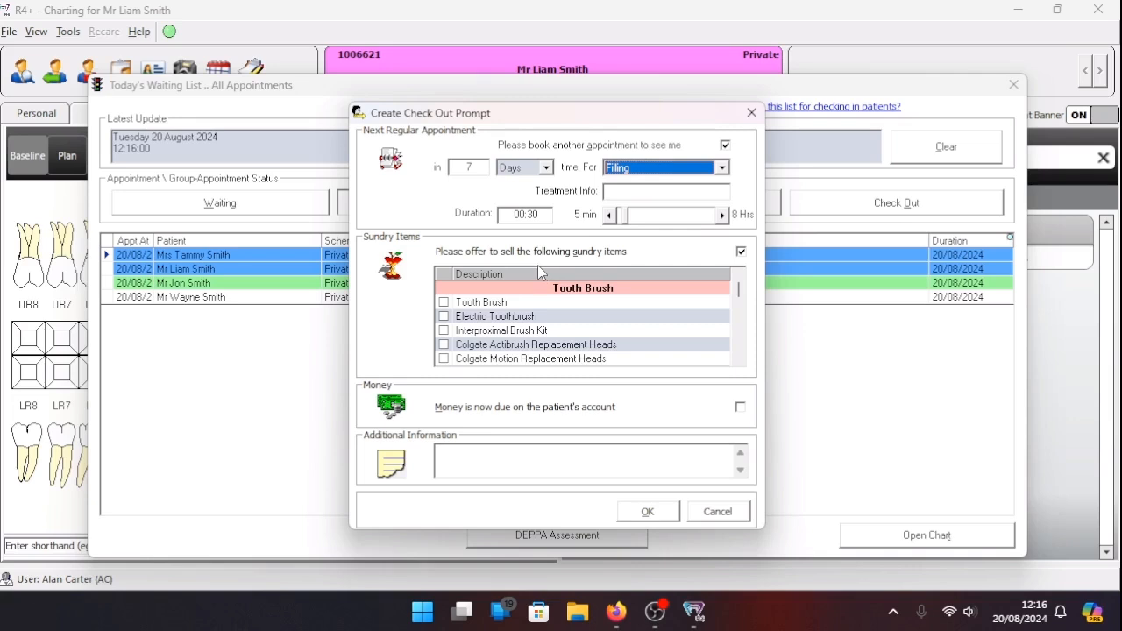
# Step: Flag money as now due on the patient's account, leave all sundry items unselected, and save the check-out prompt
pyautogui.click(443, 302)
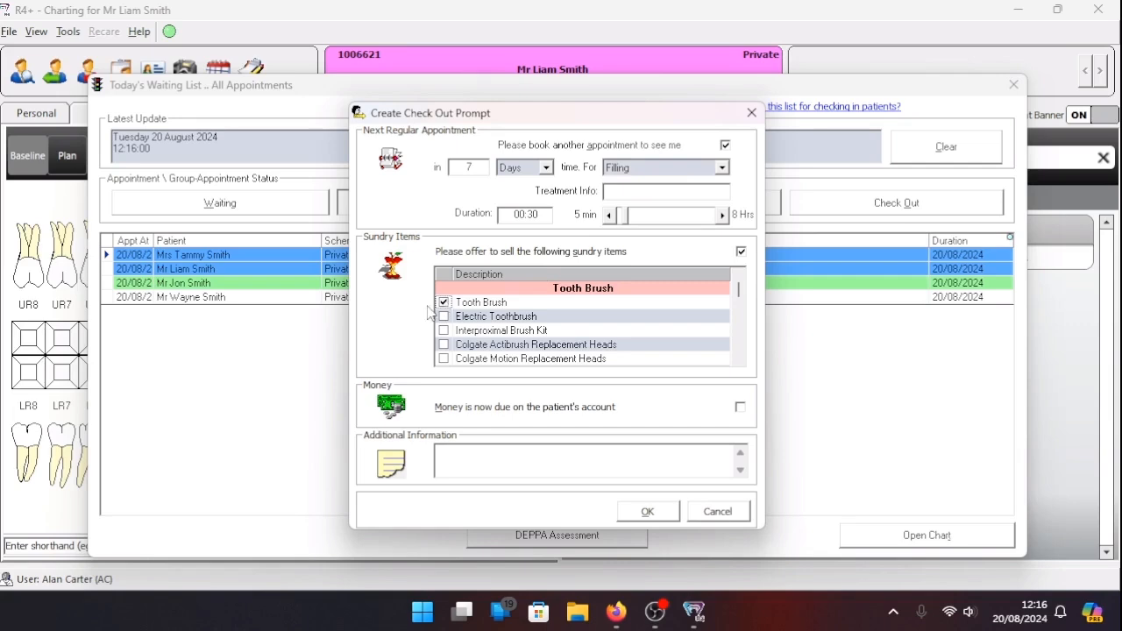
pyautogui.click(445, 304)
pyautogui.click(738, 410)
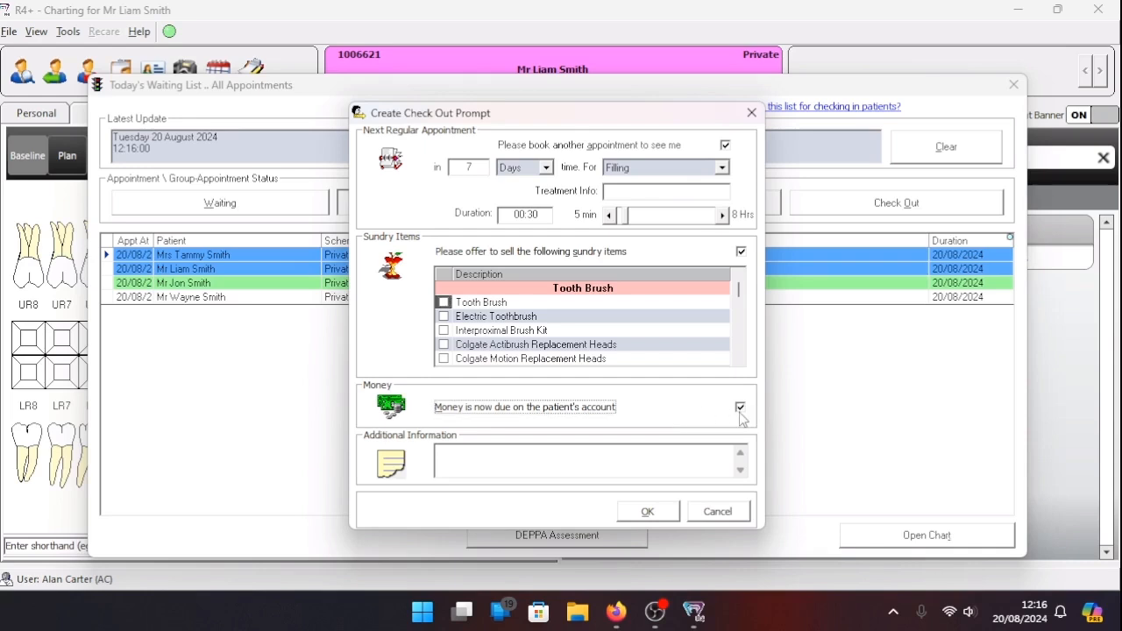
pyautogui.click(478, 467)
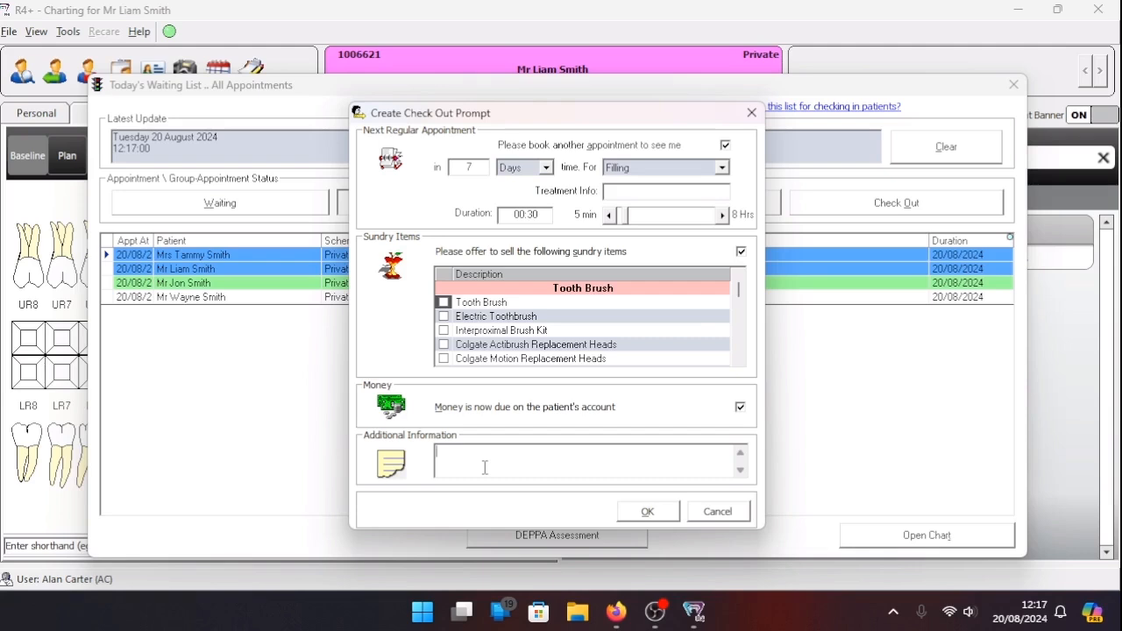
pyautogui.click(645, 513)
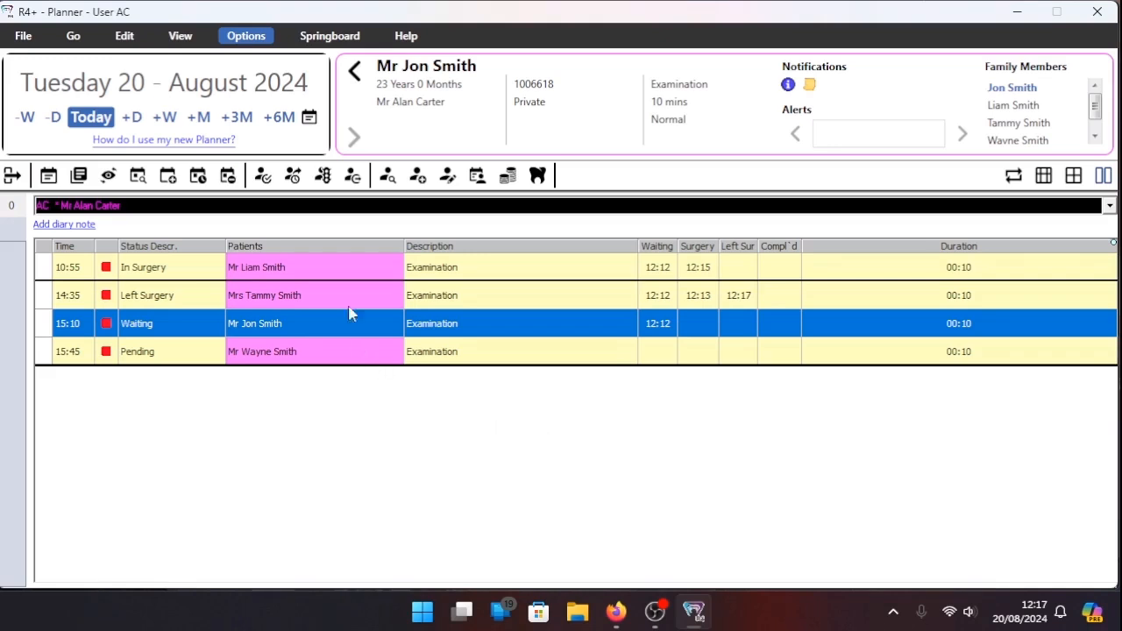
# Step: Check out the 14:35 patient from the waiting list, selling an Electric Toothbrush and taking a £20.00 payment by cheque
pyautogui.click(322, 178)
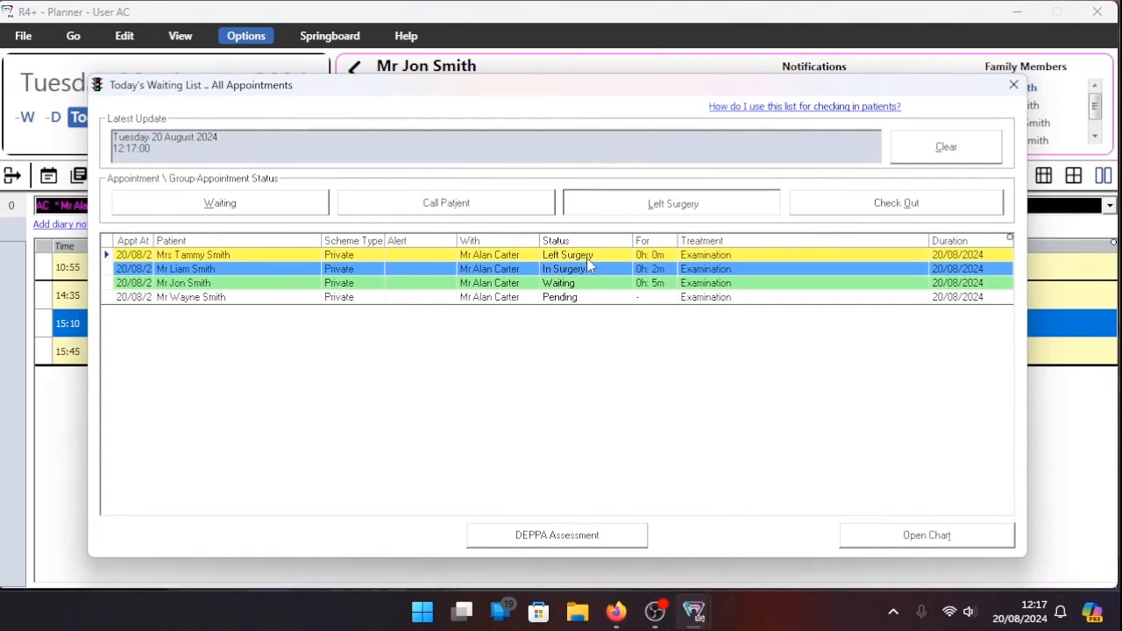
pyautogui.click(920, 210)
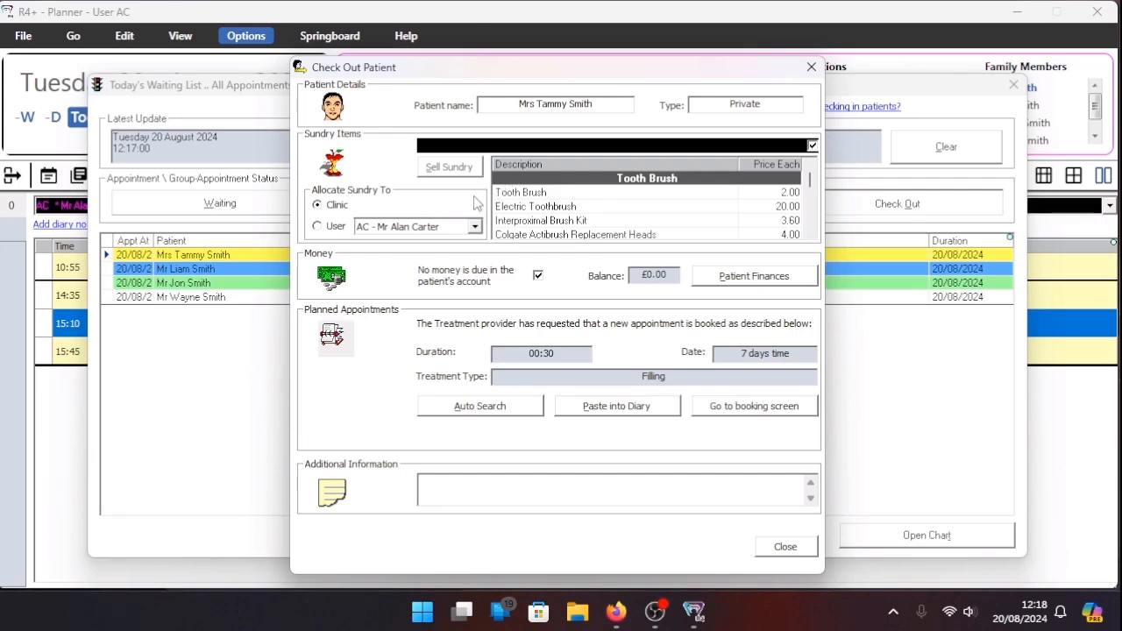
pyautogui.click(548, 210)
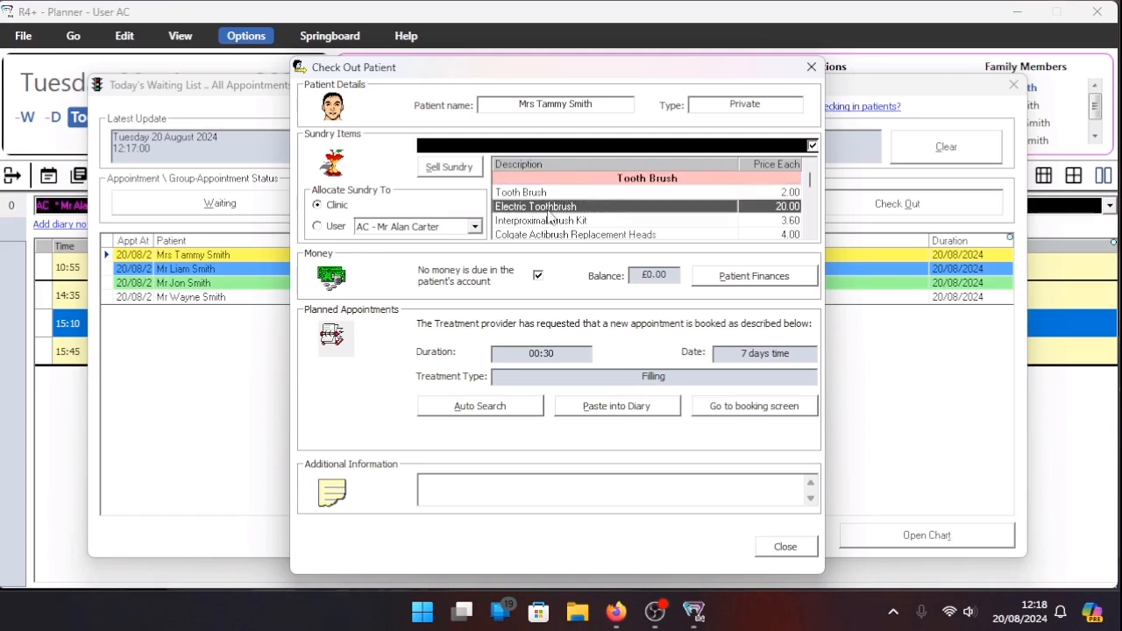
pyautogui.click(467, 172)
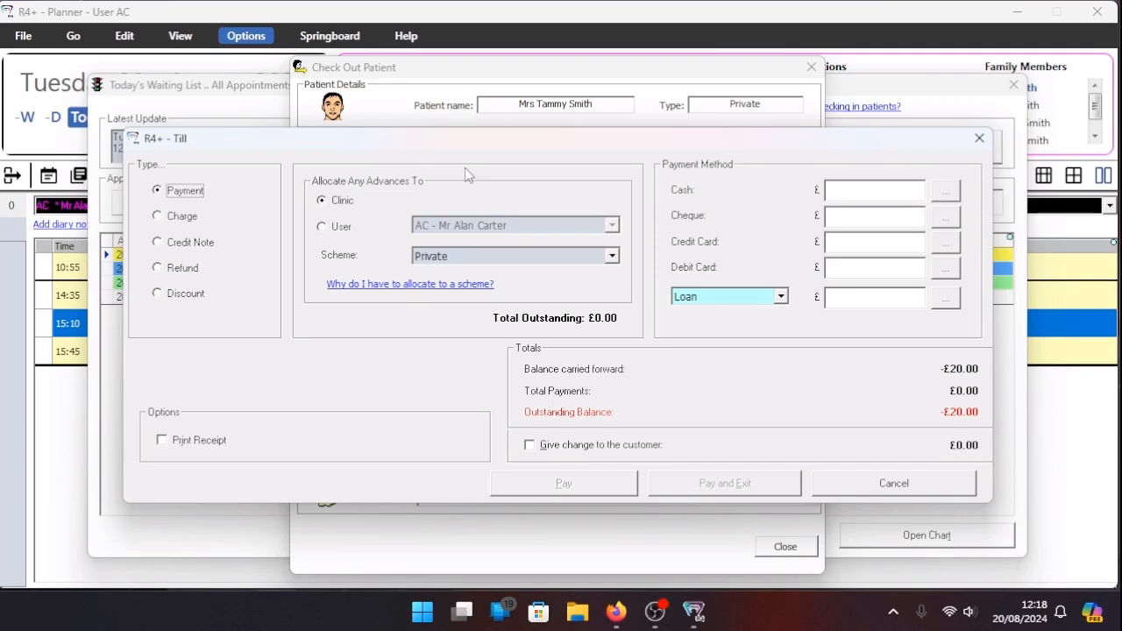
pyautogui.doubleClick(845, 224)
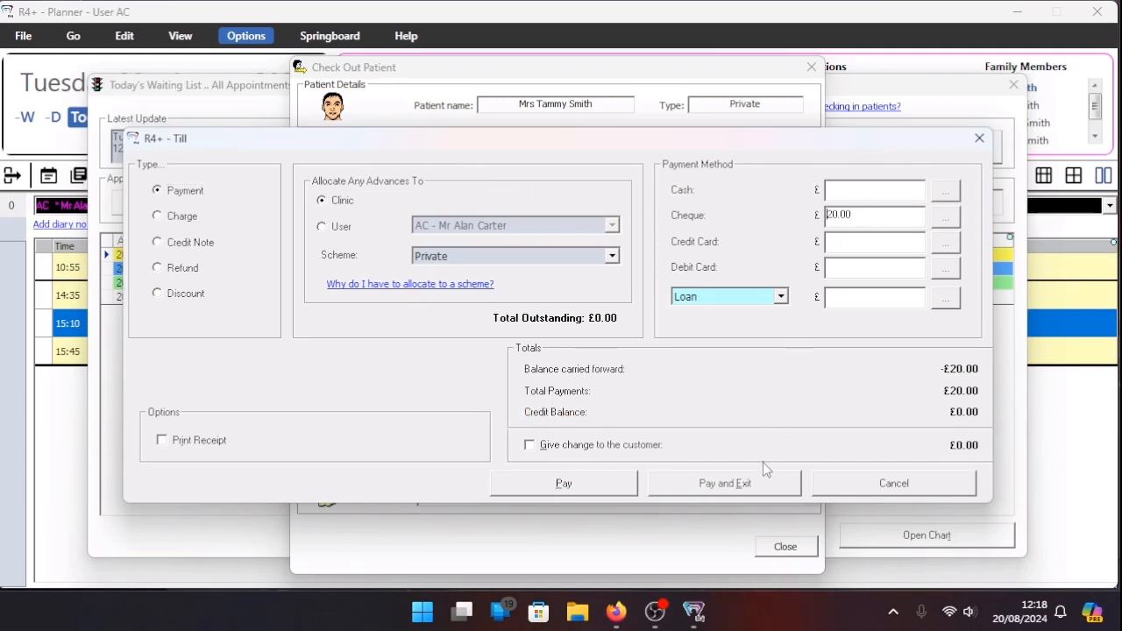
pyautogui.click(762, 484)
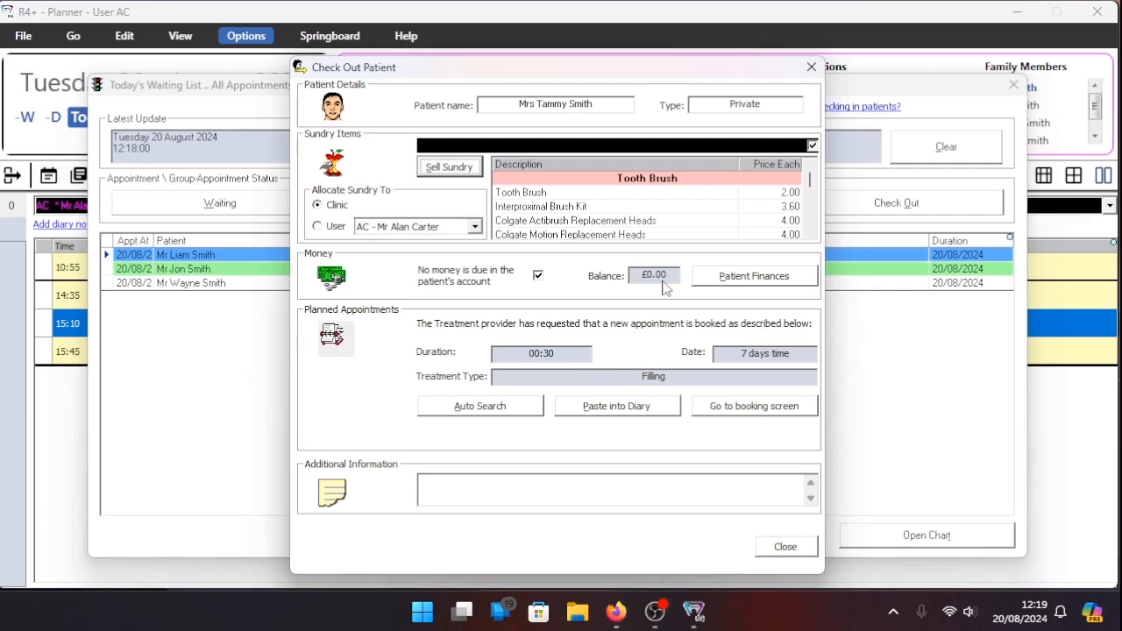
# Step: Review the patient's finances from the check-out window, and return to the check-out
pyautogui.click(784, 283)
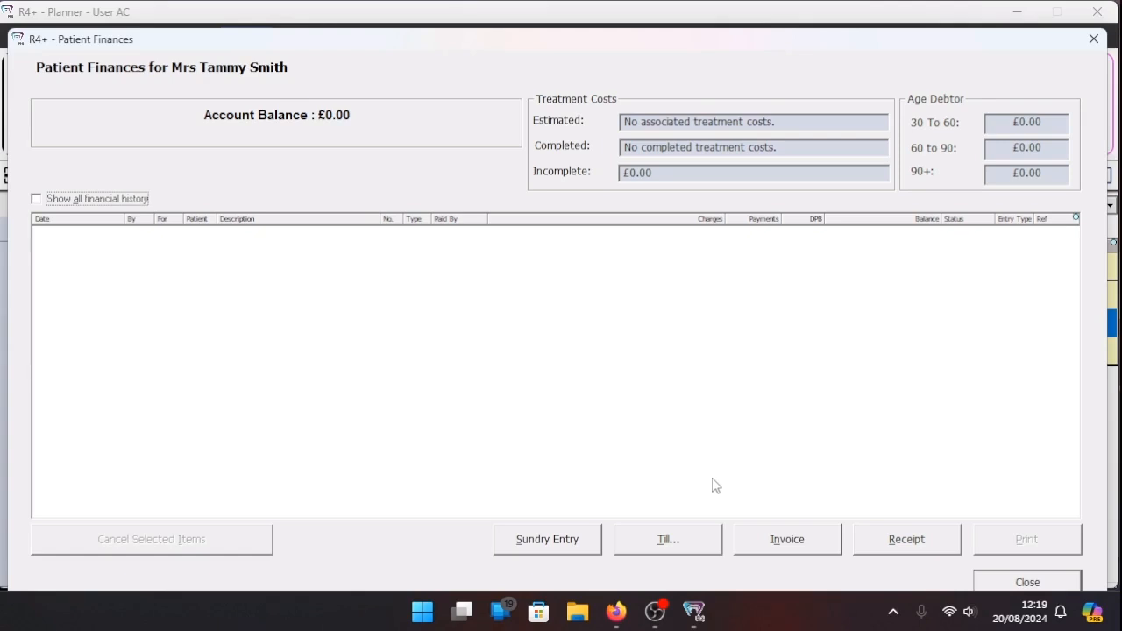
pyautogui.click(1022, 582)
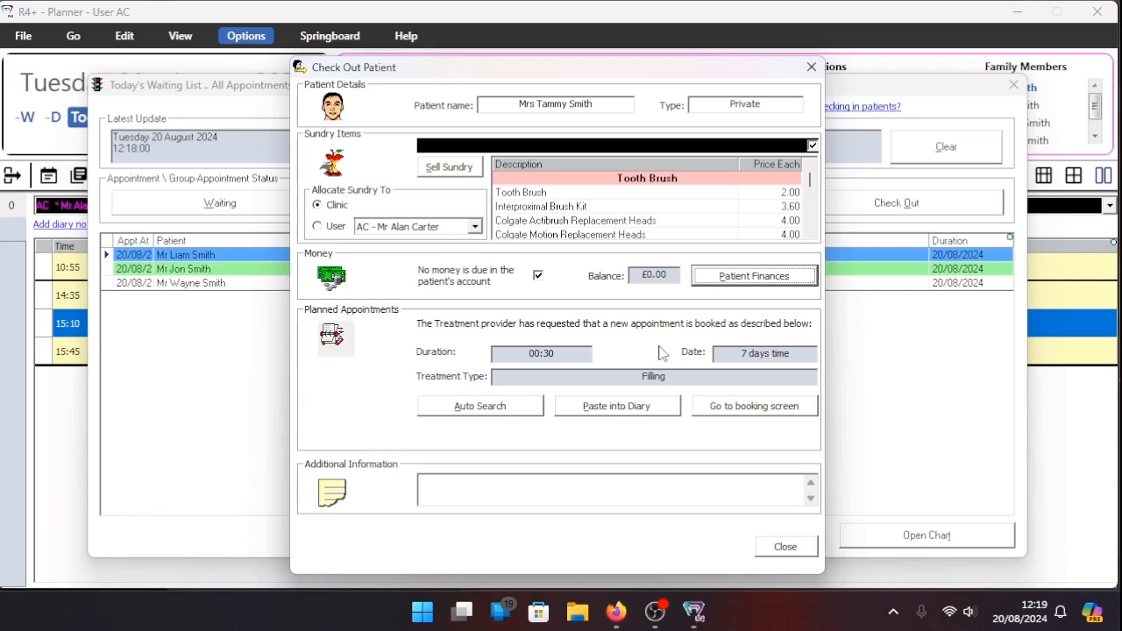
pyautogui.click(628, 418)
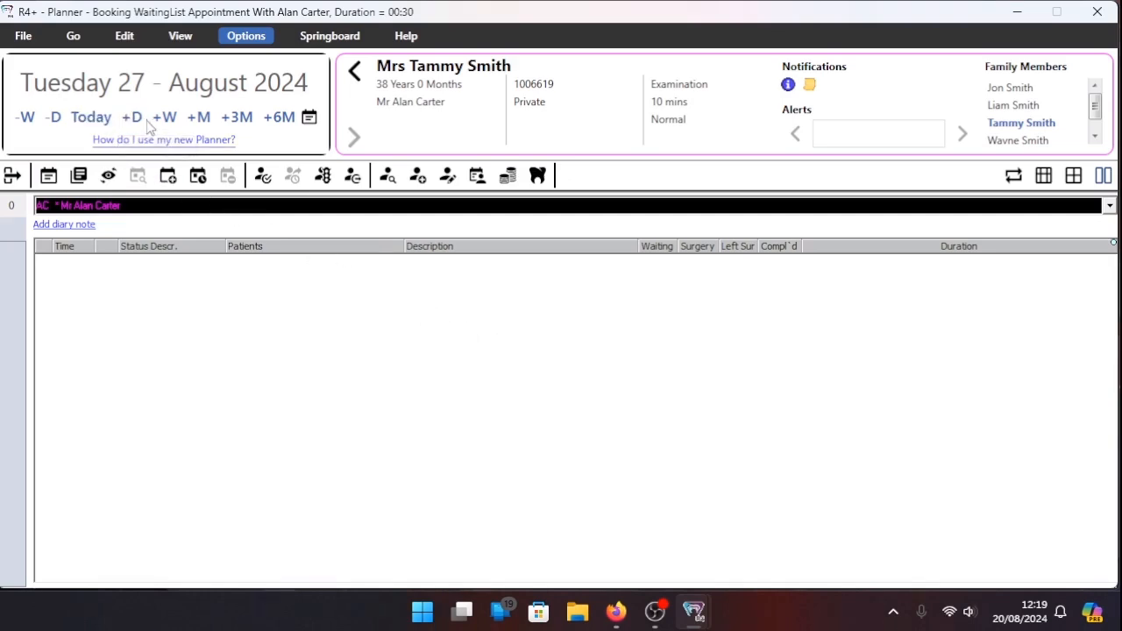
pyautogui.click(197, 119)
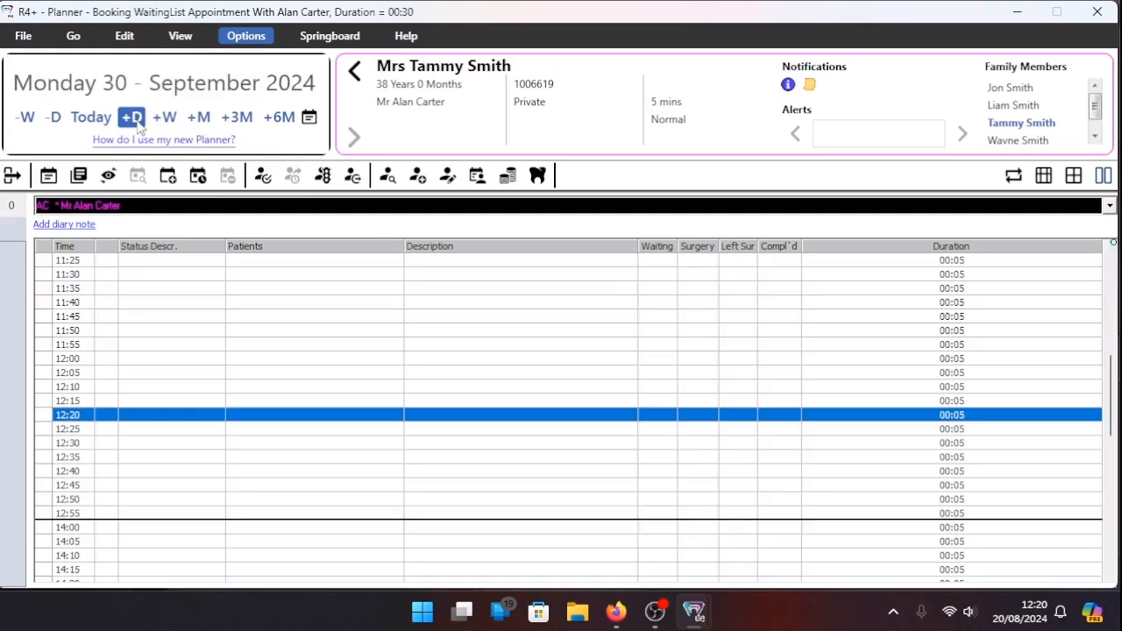
pyautogui.rightClick(223, 358)
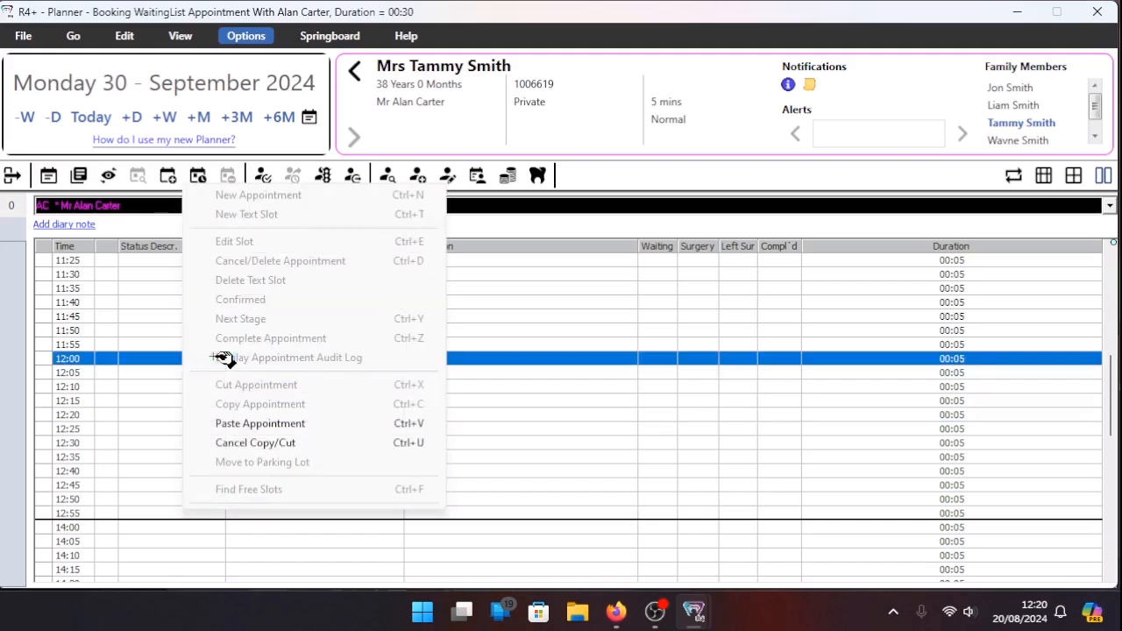
pyautogui.click(347, 425)
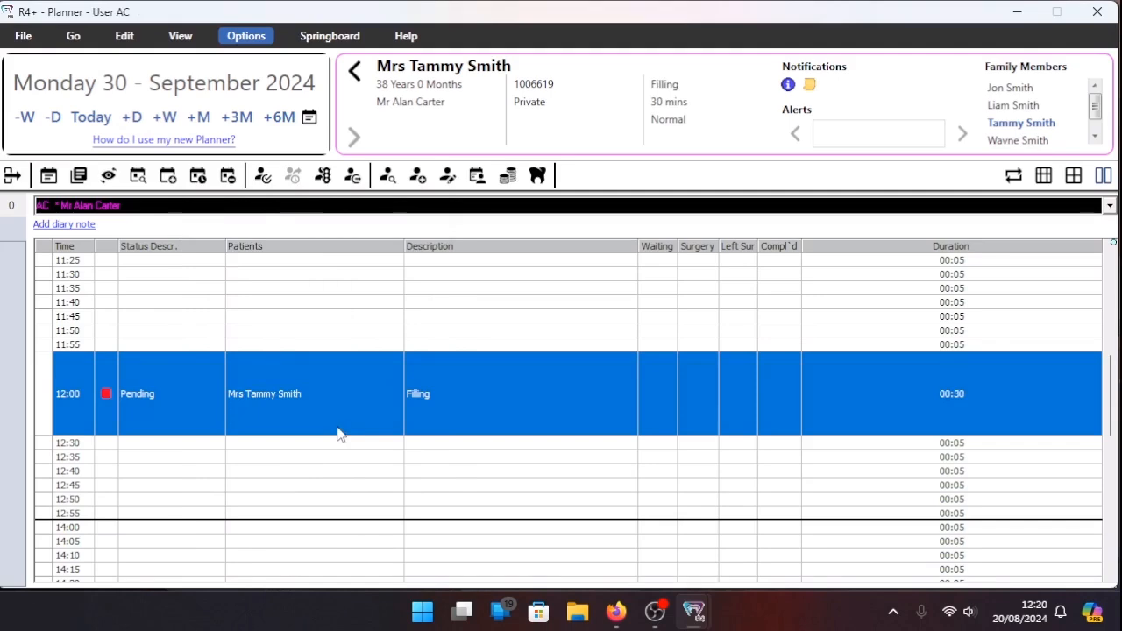
pyautogui.click(324, 473)
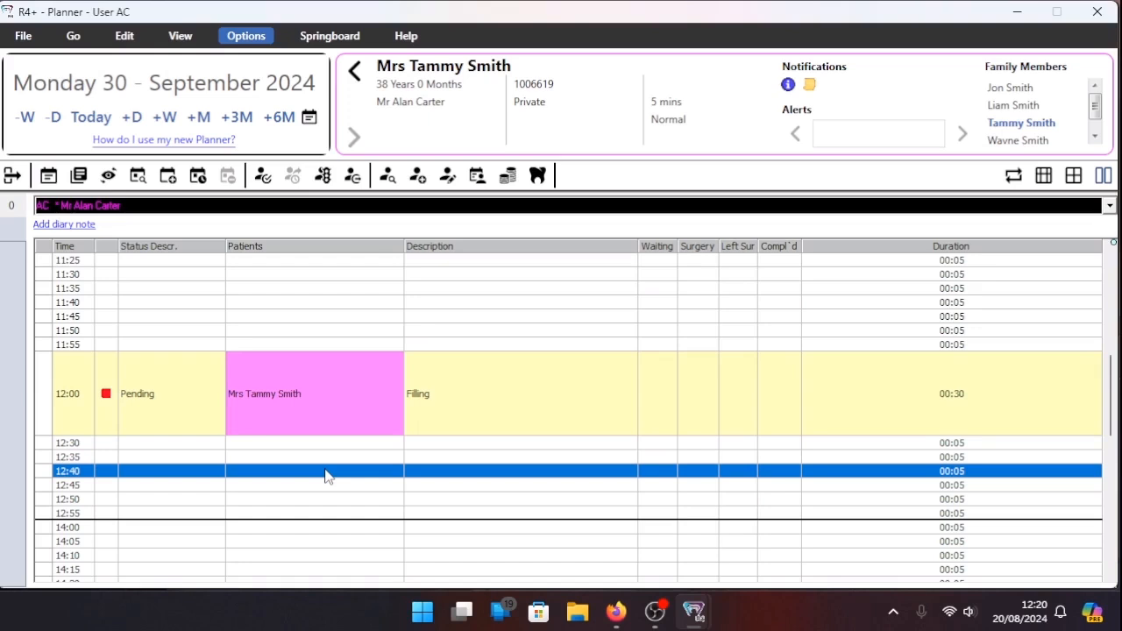
# Step: Open the waiting list options, view the colour choices for the high Waiting level without changing them, and select its time threshold
pyautogui.click(244, 40)
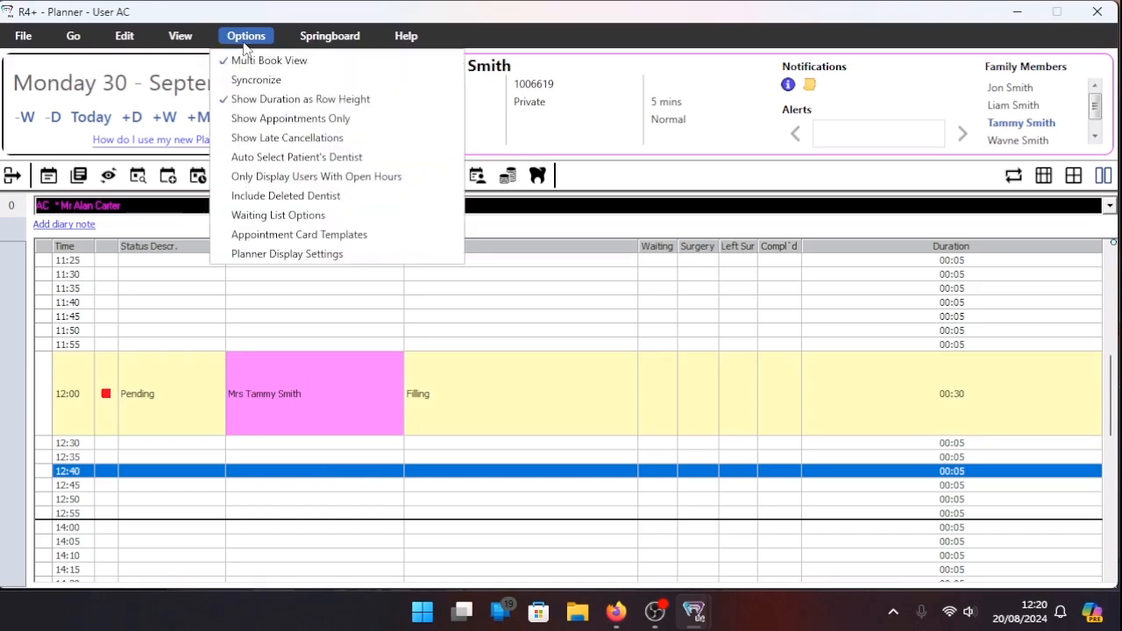
pyautogui.click(336, 220)
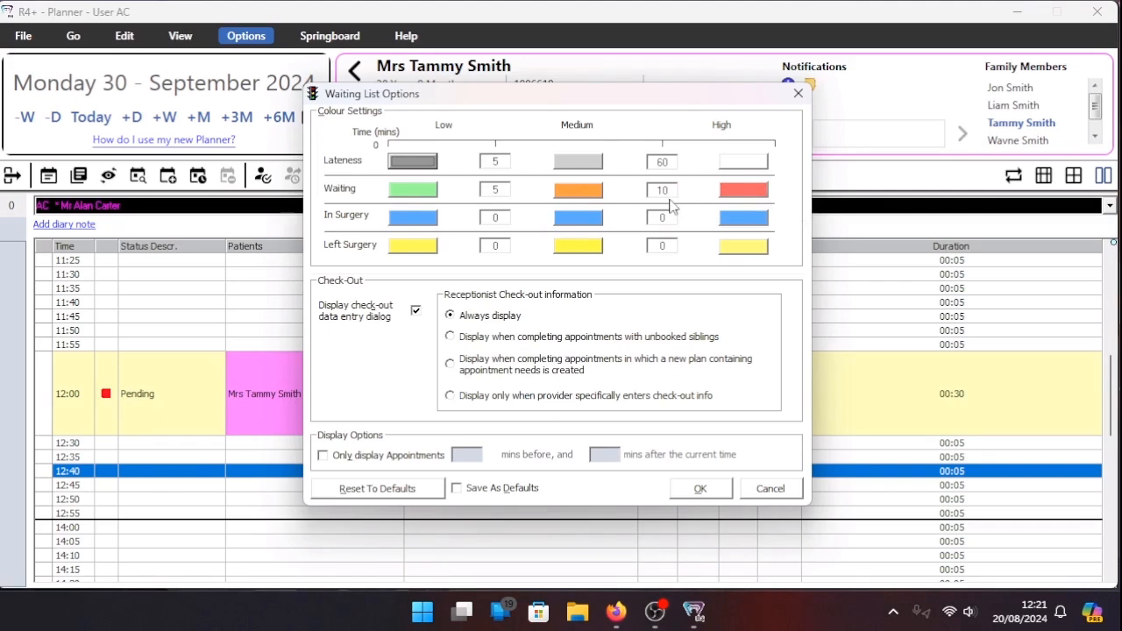
pyautogui.click(740, 191)
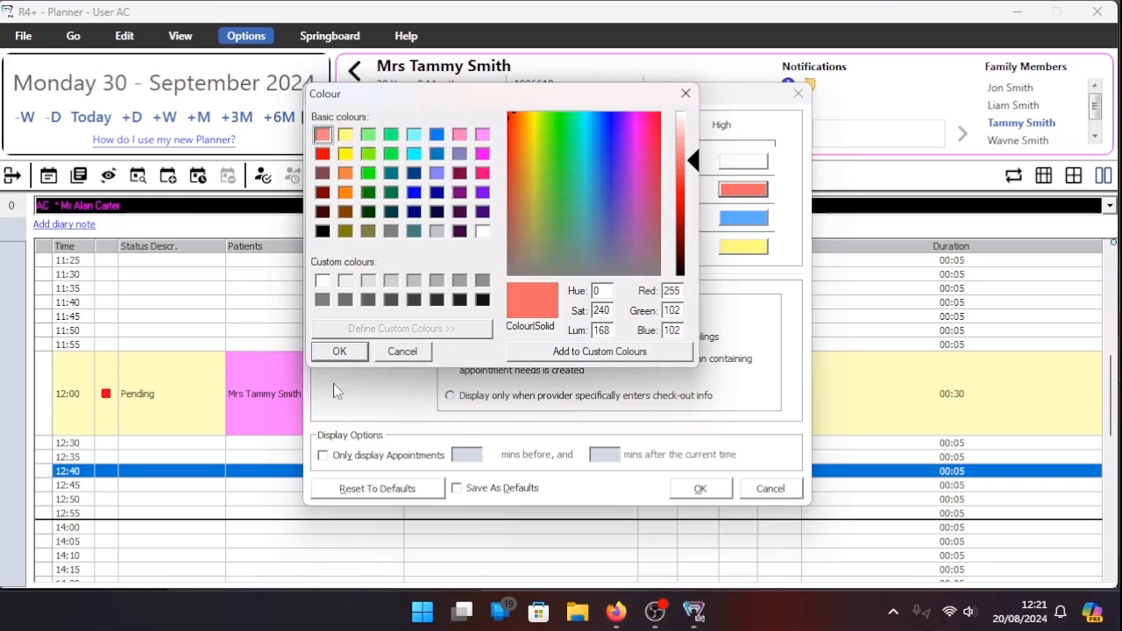
pyautogui.click(402, 350)
pyautogui.click(672, 189)
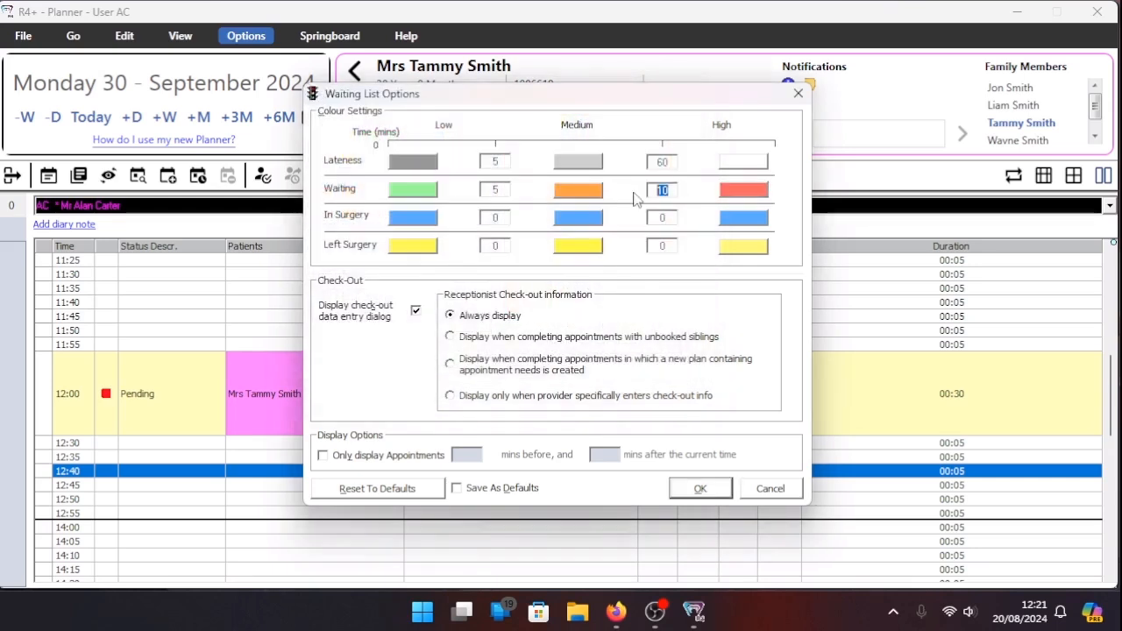